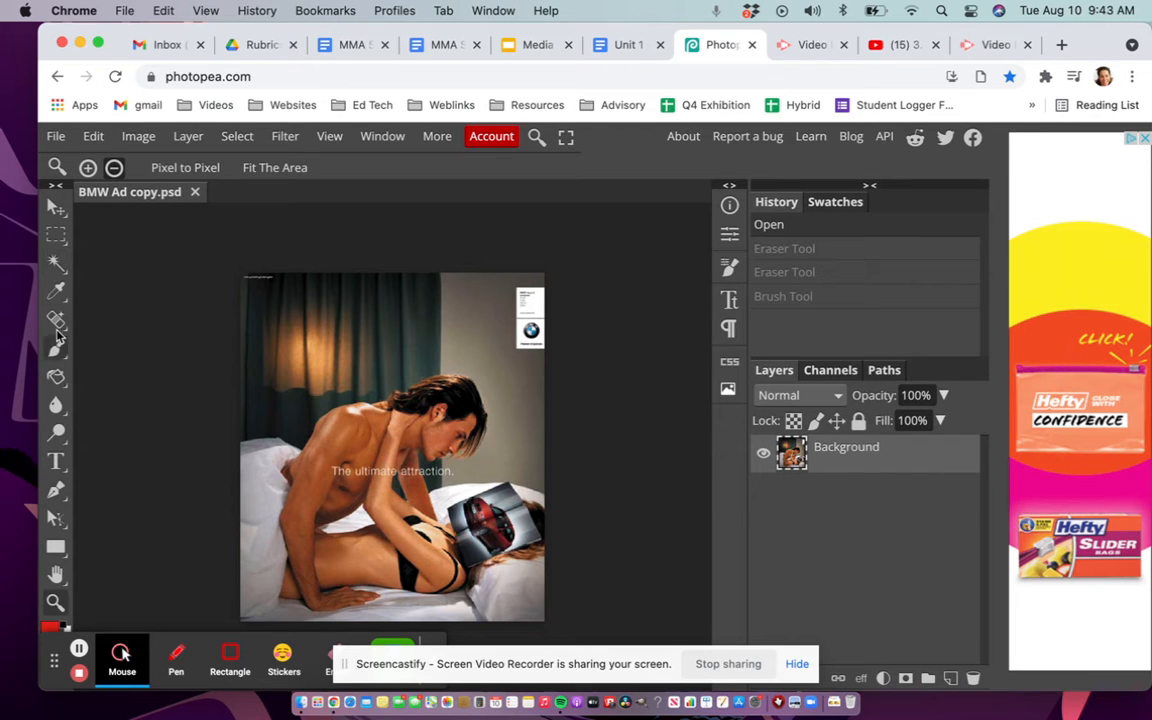
Sample a brown skin tone from the man's shoulder as the foreground color with the Eyedropper.
{"action": "left_click", "coordinate": [57, 347]}
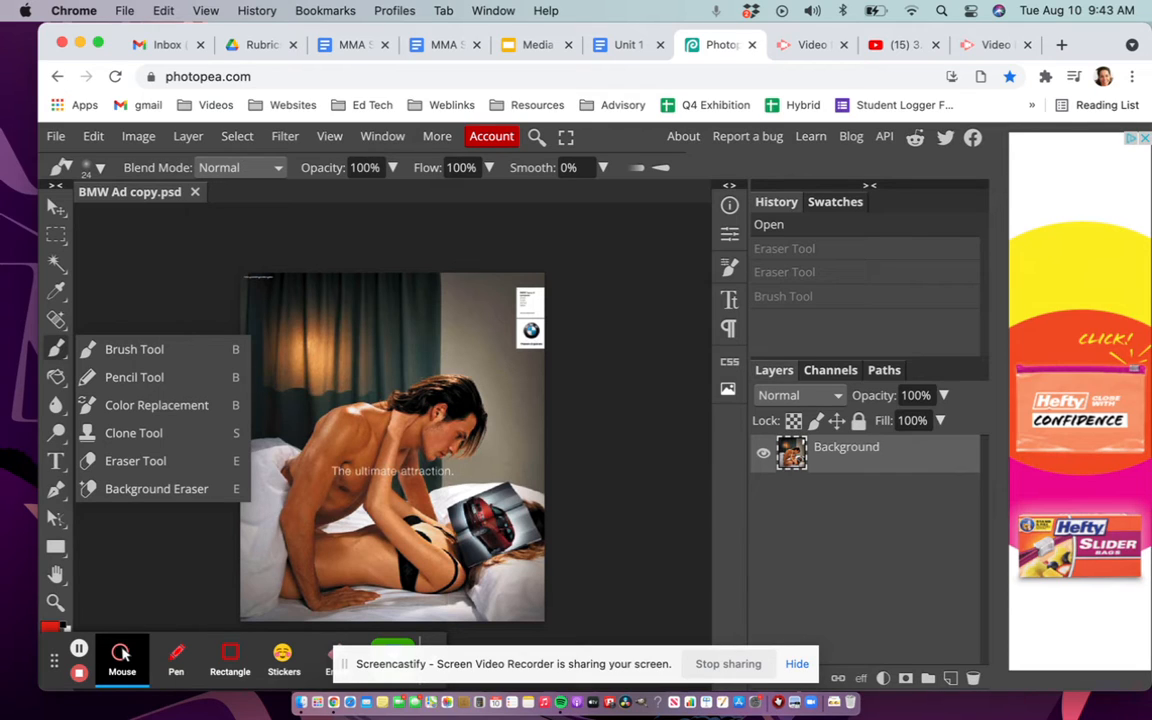
{"action": "left_click", "coordinate": [57, 298]}
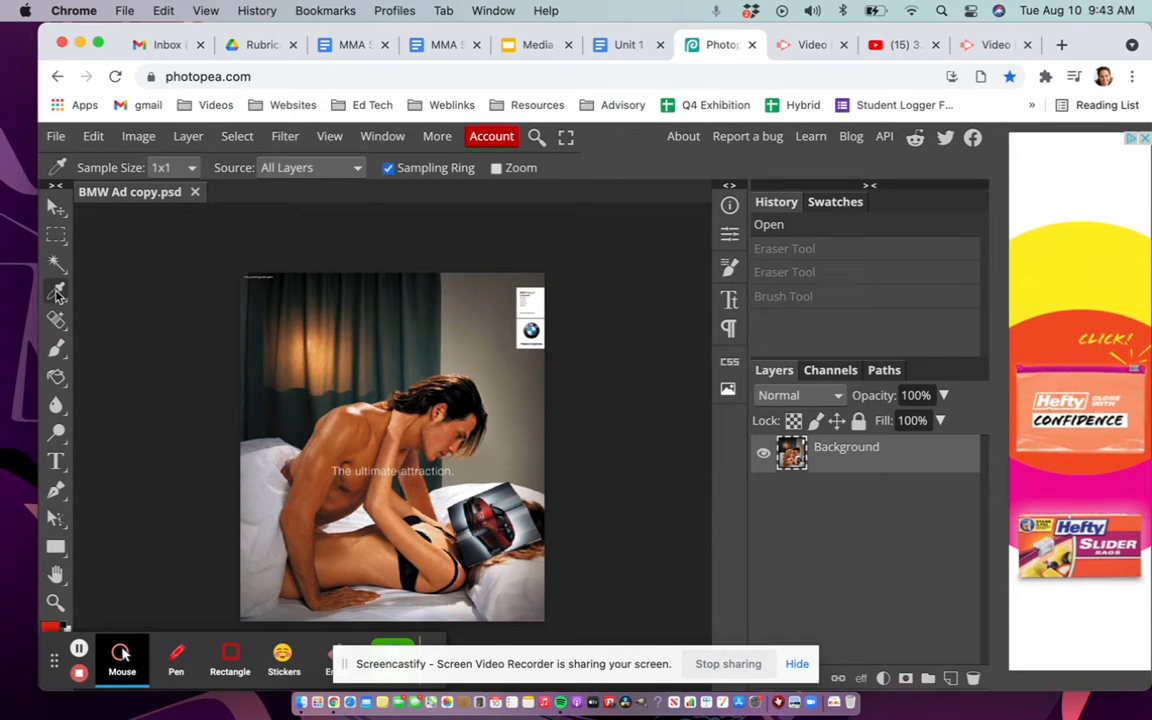
{"action": "left_click", "coordinate": [57, 299]}
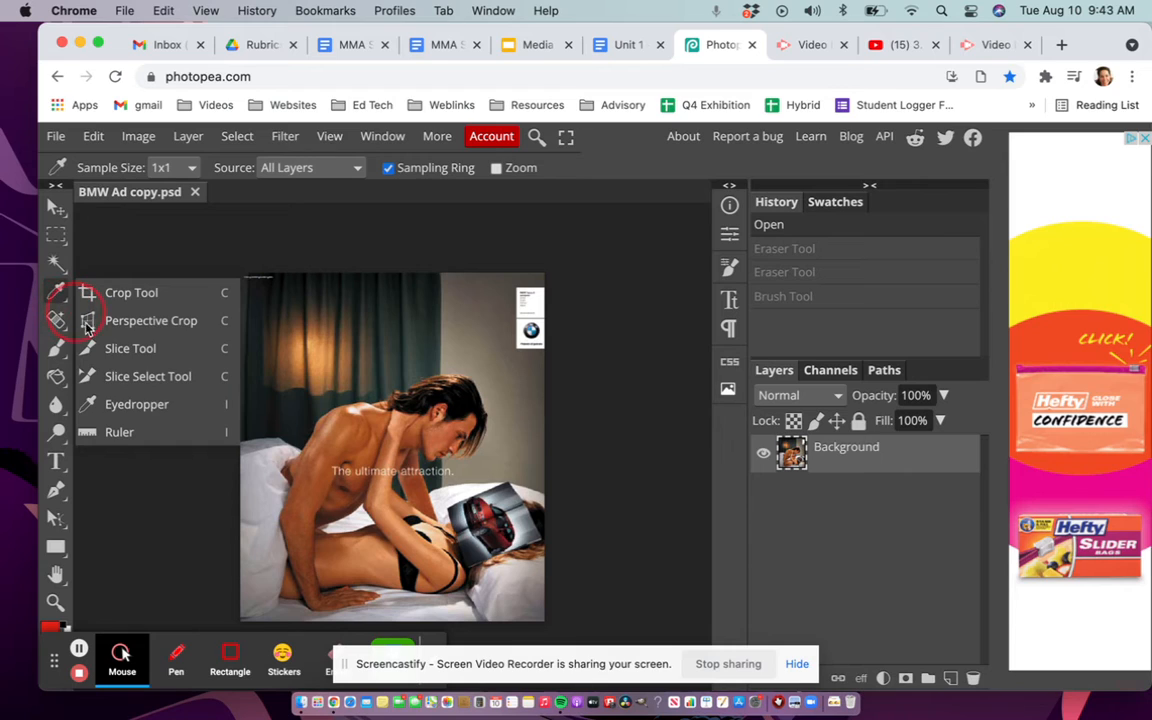
{"action": "left_click", "coordinate": [121, 406]}
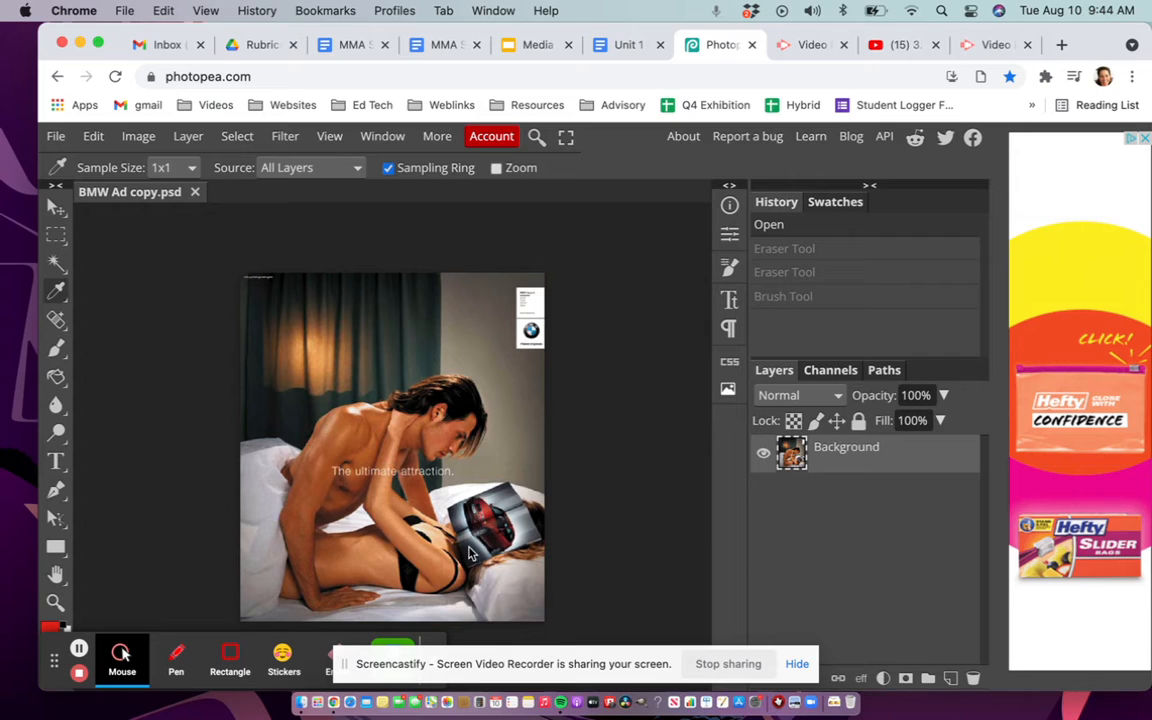
{"action": "right_click", "coordinate": [57, 290]}
{"action": "left_click", "coordinate": [130, 405]}
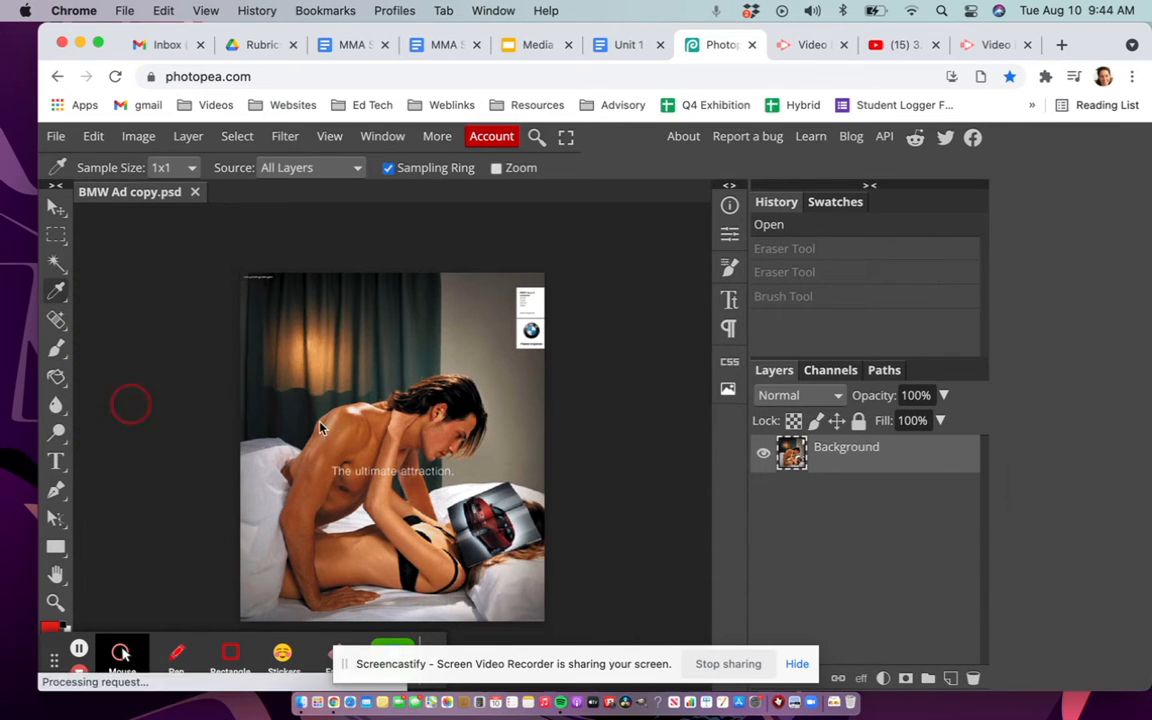
{"action": "left_click", "coordinate": [350, 430]}
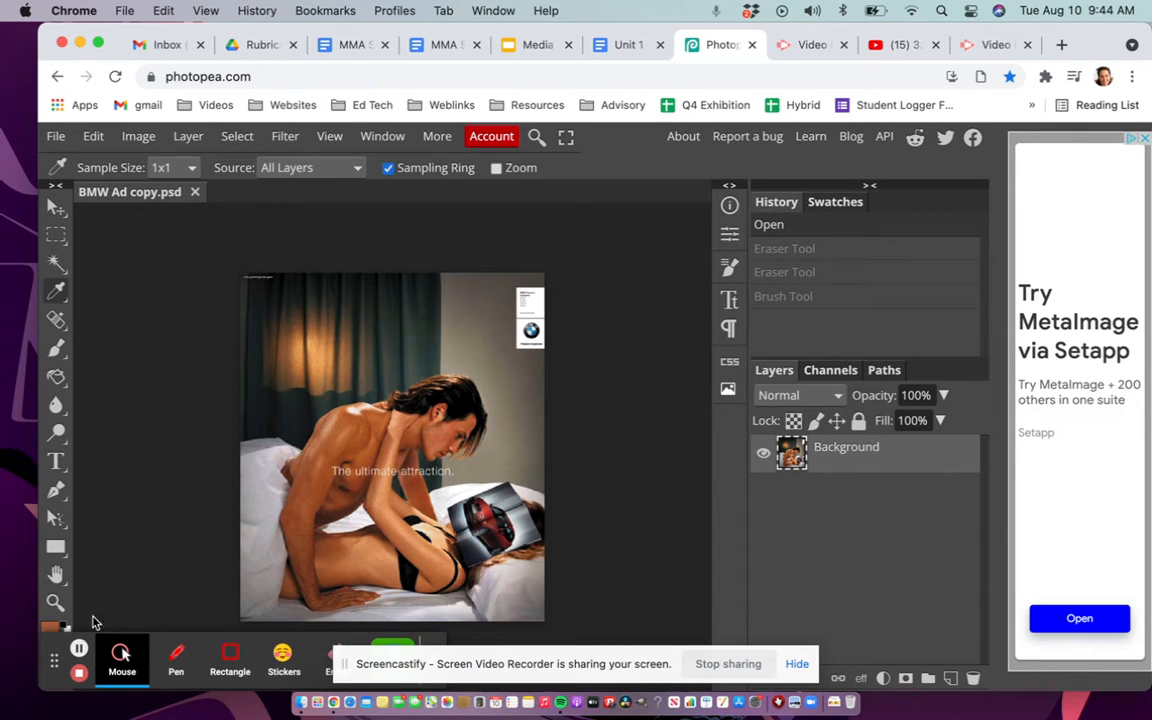
Resample the shoulder's skin tone as #af6535 and inspect the foreground color in the Color Picker.
{"action": "left_click_drag", "start_coordinate": [55, 662], "coordinate": [149, 666]}
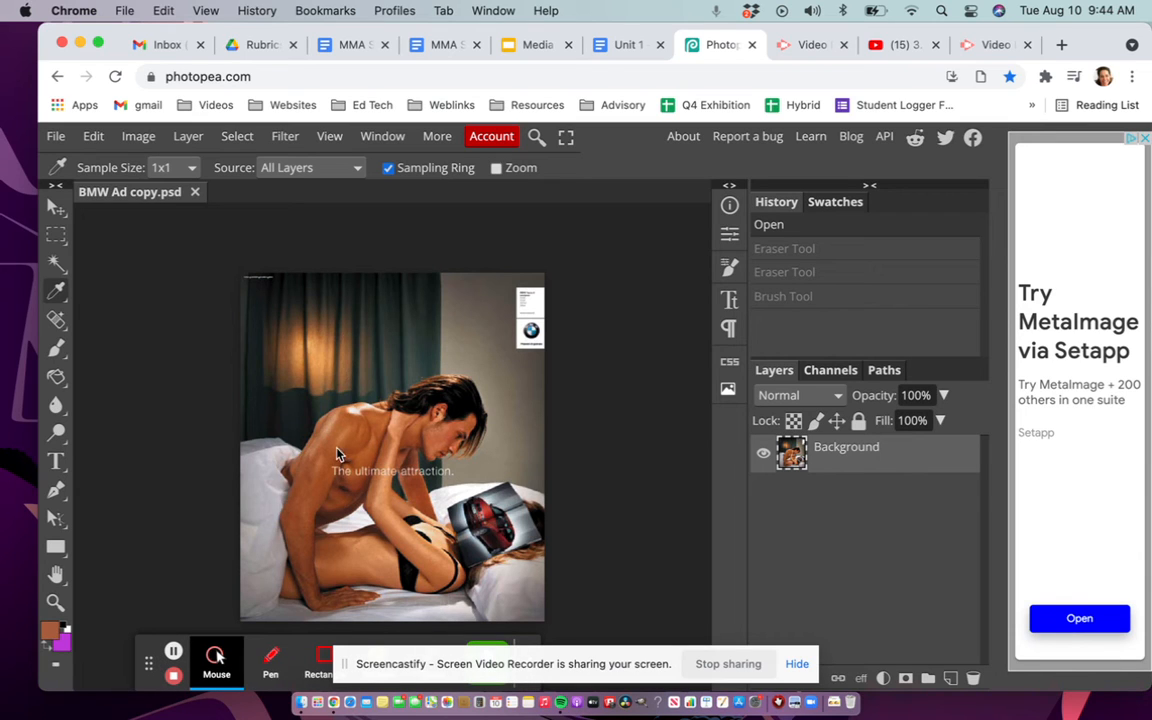
{"action": "left_click", "coordinate": [321, 381]}
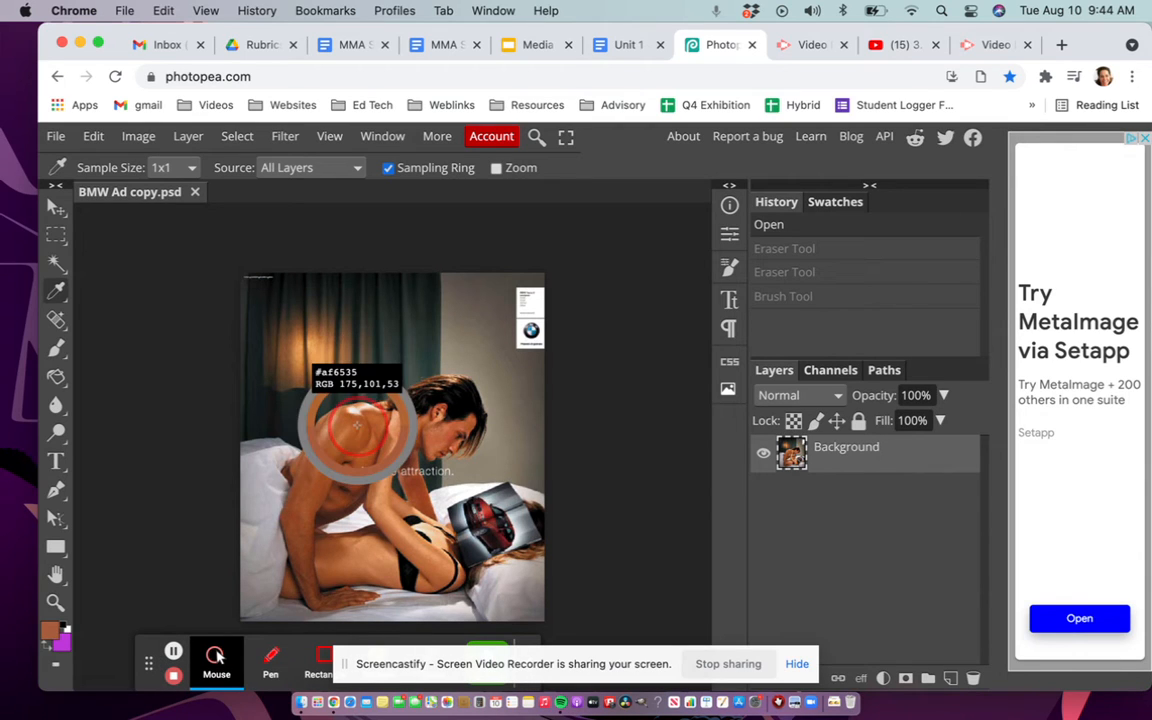
{"action": "left_click", "coordinate": [50, 628]}
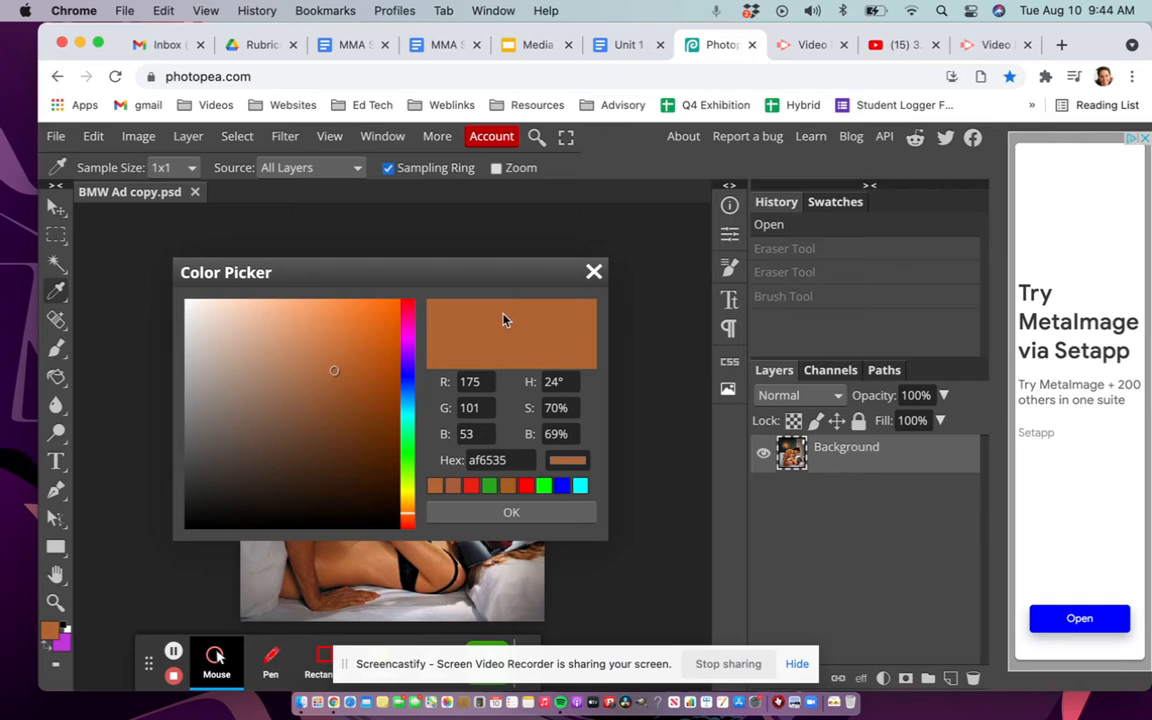
{"action": "left_click", "coordinate": [594, 272]}
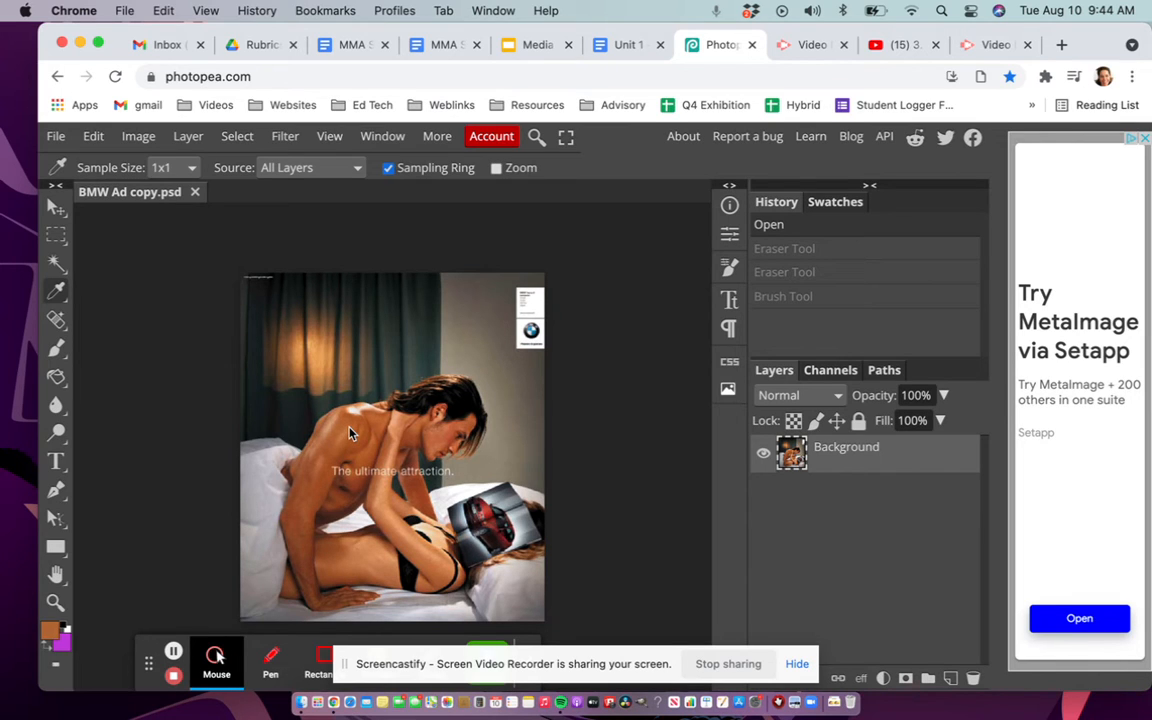
Try sampling various other colors from different areas of the ad with the Eyedropper.
{"action": "left_click_drag", "start_coordinate": [500, 573], "coordinate": [508, 585]}
{"action": "left_click", "coordinate": [401, 306]}
{"action": "left_click", "coordinate": [453, 391]}
{"action": "left_click", "coordinate": [530, 439]}
{"action": "left_click", "coordinate": [468, 470]}
{"action": "left_click", "coordinate": [421, 493]}
{"action": "left_click", "coordinate": [385, 500]}
Sample the dark brown skin tone on the man's arm just above the tagline word "attraction".
{"action": "left_click", "coordinate": [54, 603]}
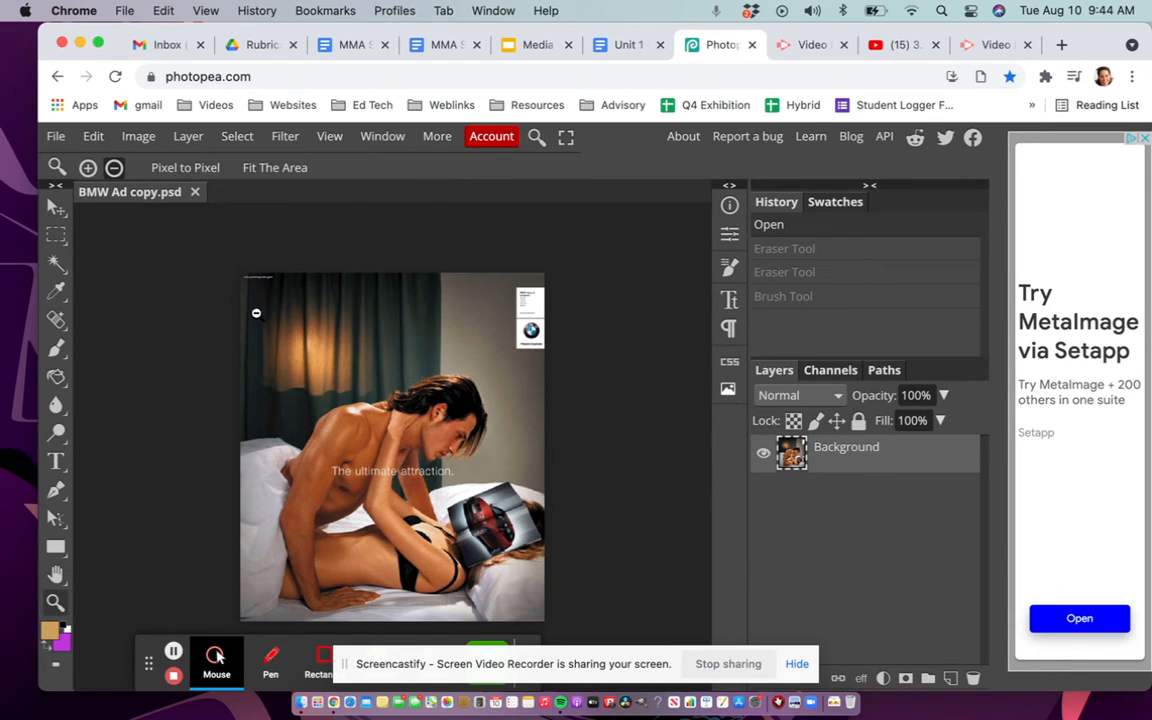
{"action": "left_click", "coordinate": [88, 168]}
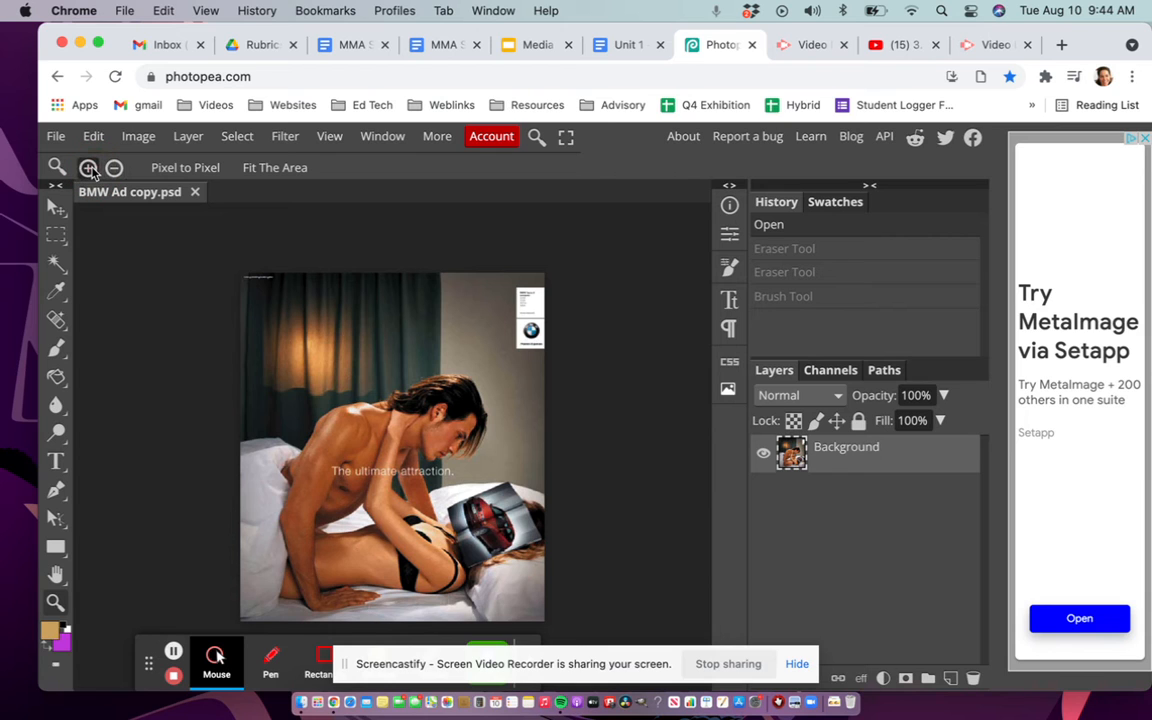
{"action": "left_click", "coordinate": [426, 474]}
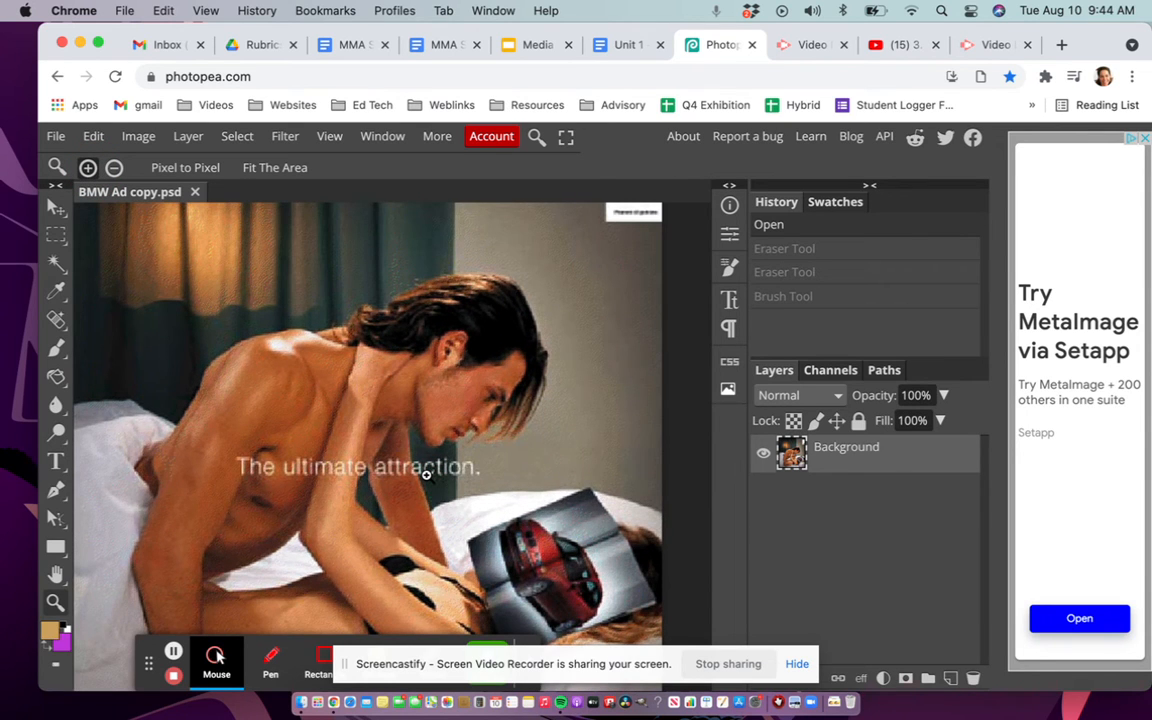
{"action": "left_click", "coordinate": [422, 472]}
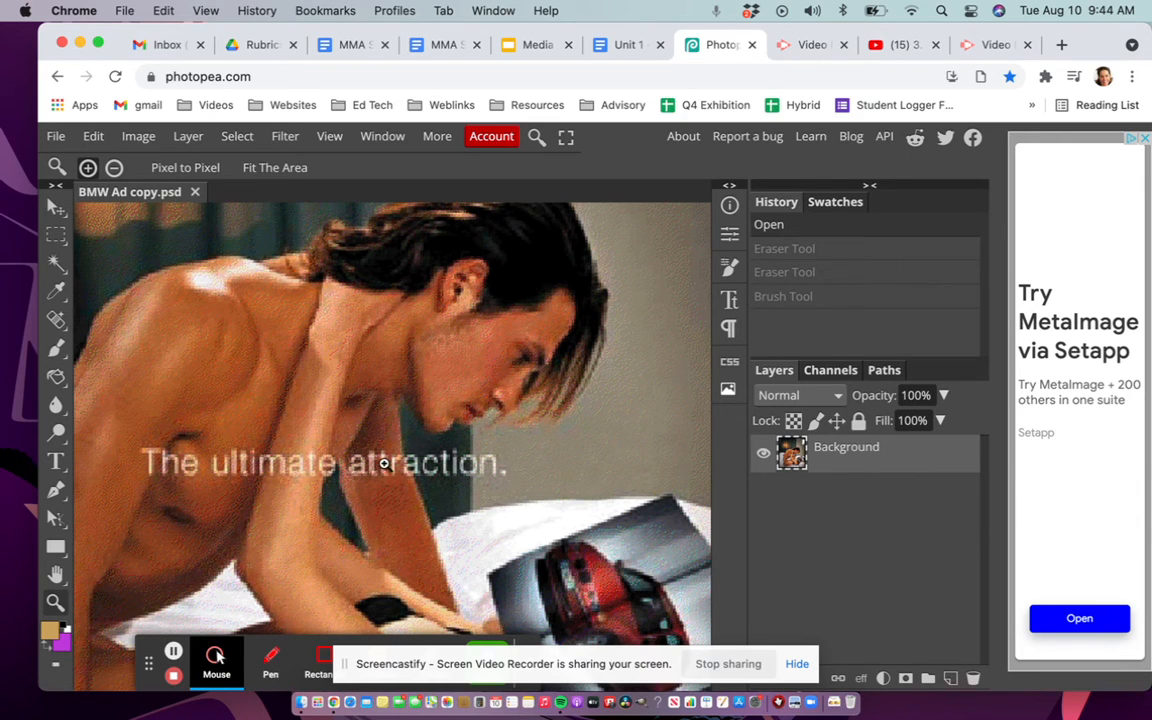
{"action": "right_click", "coordinate": [60, 293]}
{"action": "left_click", "coordinate": [130, 408]}
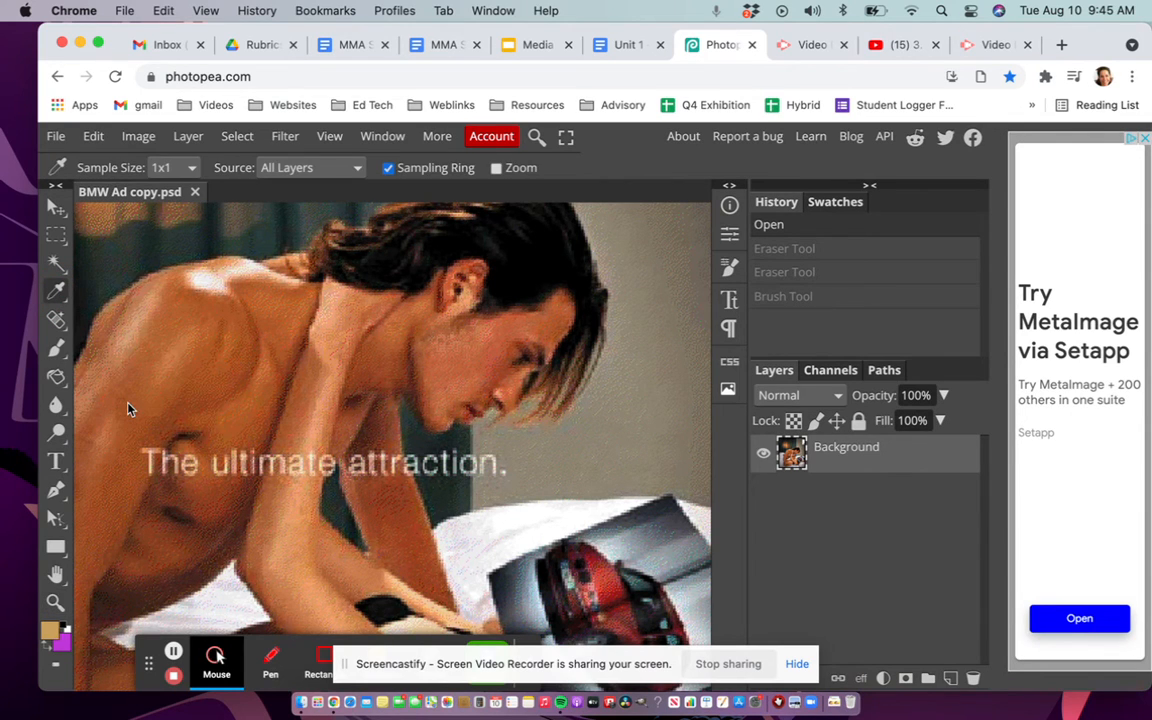
{"action": "left_click", "coordinate": [386, 436]}
Paint over the letters "attr" of the tagline with the sampled skin tone using the Brush Tool.
{"action": "left_click_drag", "start_coordinate": [56, 348], "coordinate": [124, 358]}
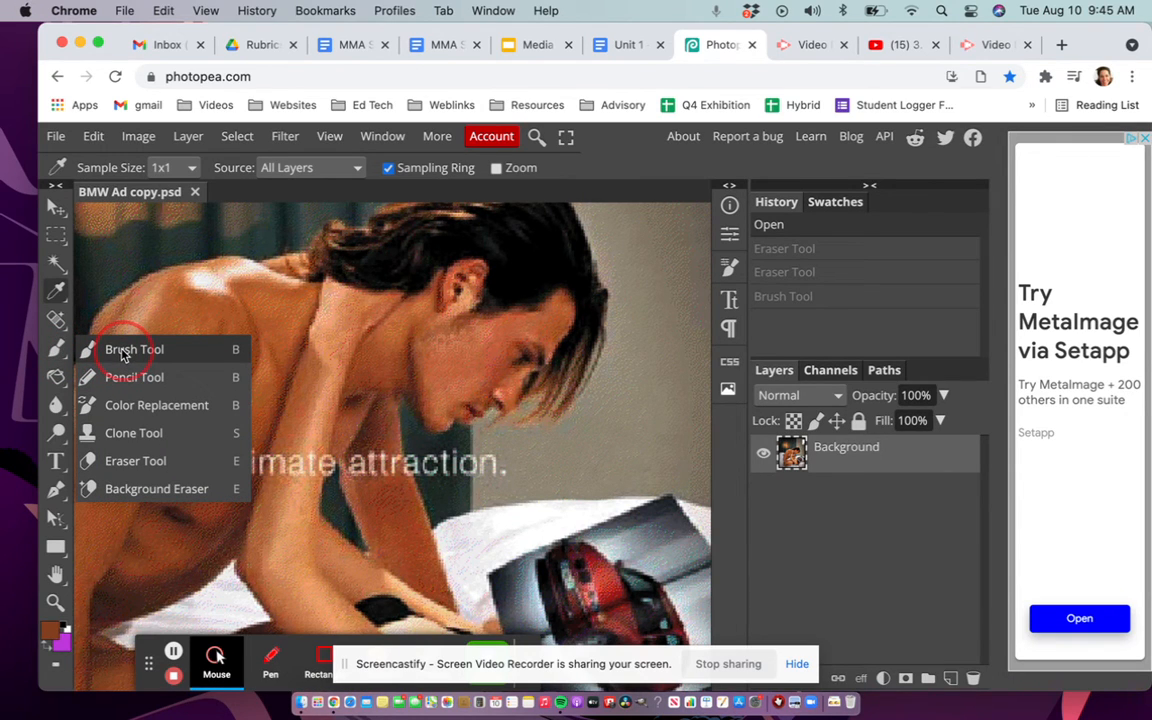
{"action": "left_click", "coordinate": [122, 354]}
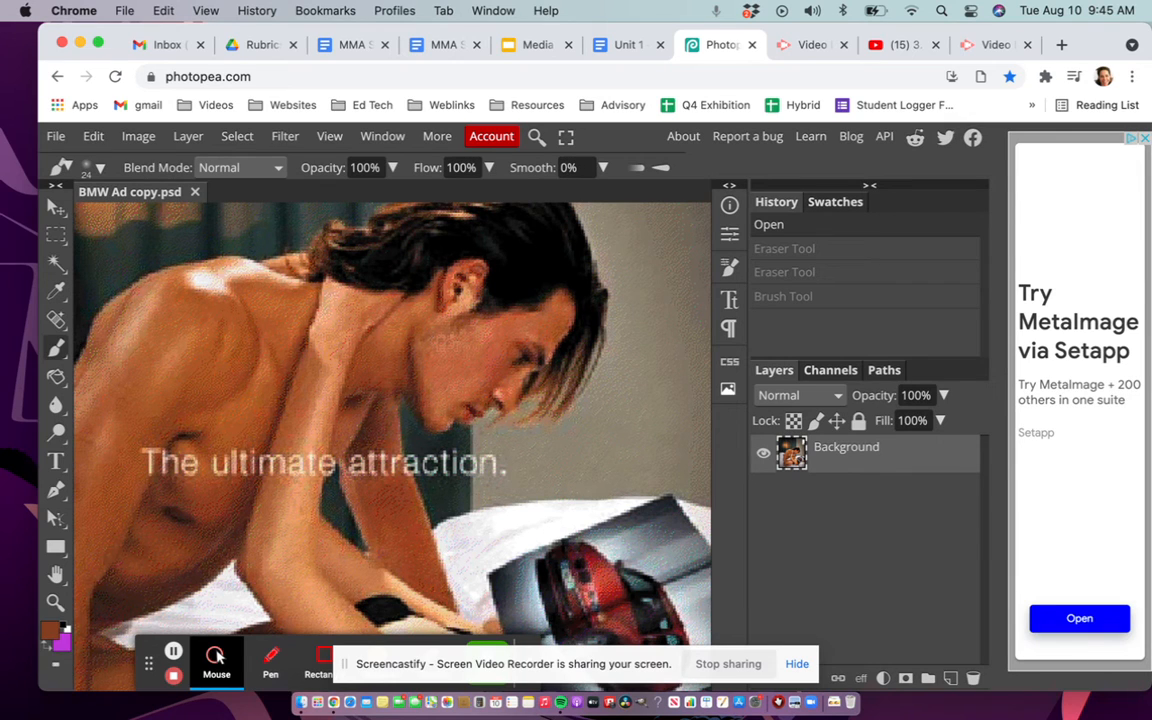
{"action": "mouse_move", "coordinate": [360, 462]}
{"action": "left_mouse_down"}
{"action": "mouse_move", "coordinate": [385, 462]}
{"action": "mouse_move", "coordinate": [355, 470]}
{"action": "left_mouse_up"}
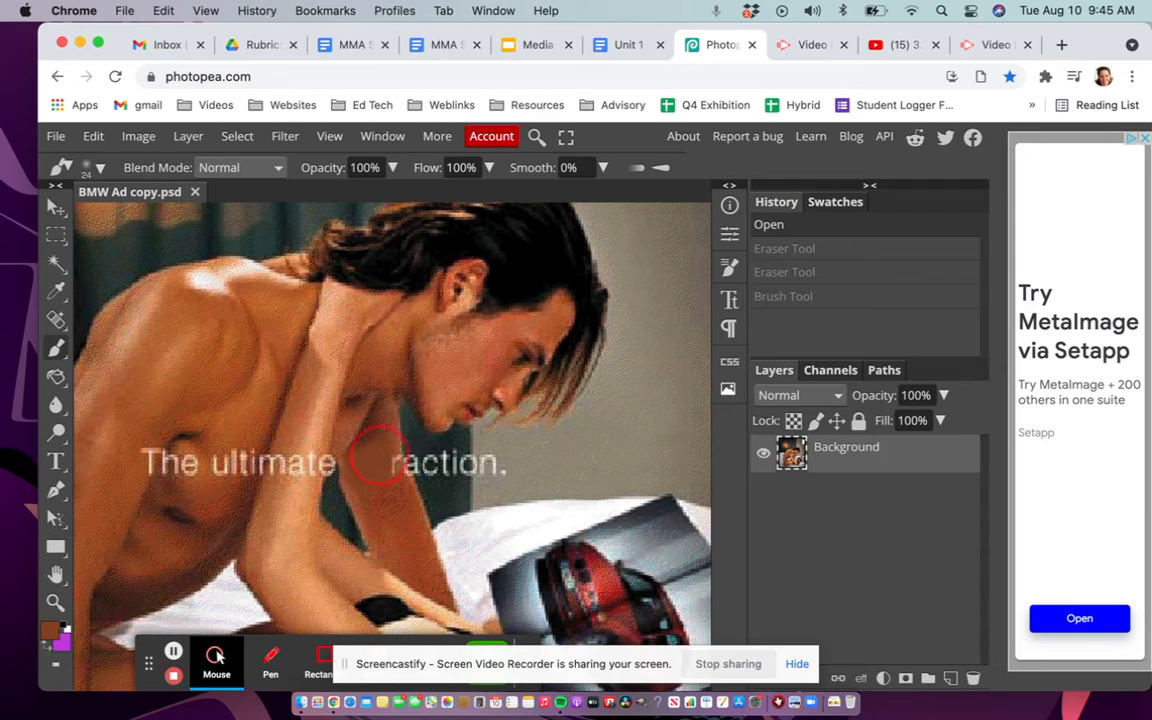
{"action": "mouse_move", "coordinate": [384, 452]}
{"action": "left_mouse_down"}
{"action": "mouse_move", "coordinate": [397, 463]}
{"action": "mouse_move", "coordinate": [371, 467]}
{"action": "mouse_move", "coordinate": [376, 485]}
{"action": "left_mouse_up"}
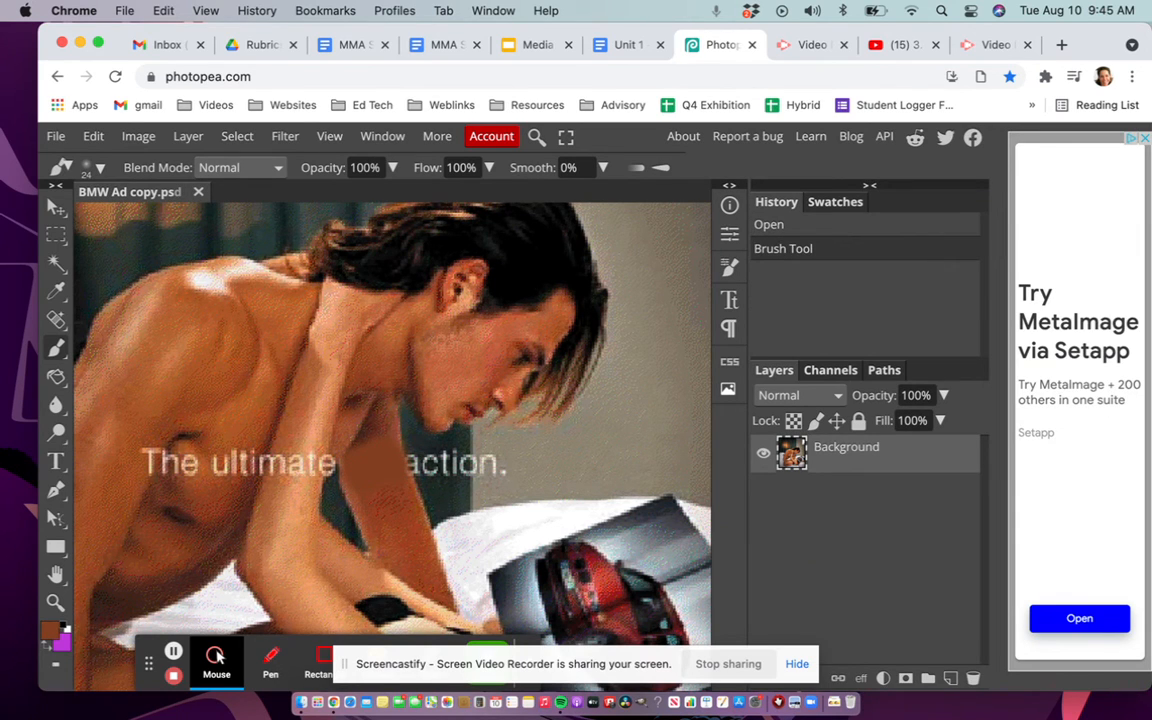
Sample the dark curtain color beside the tagline and brush over the letters "acti" with it.
{"action": "left_click_drag", "start_coordinate": [56, 293], "coordinate": [135, 404]}
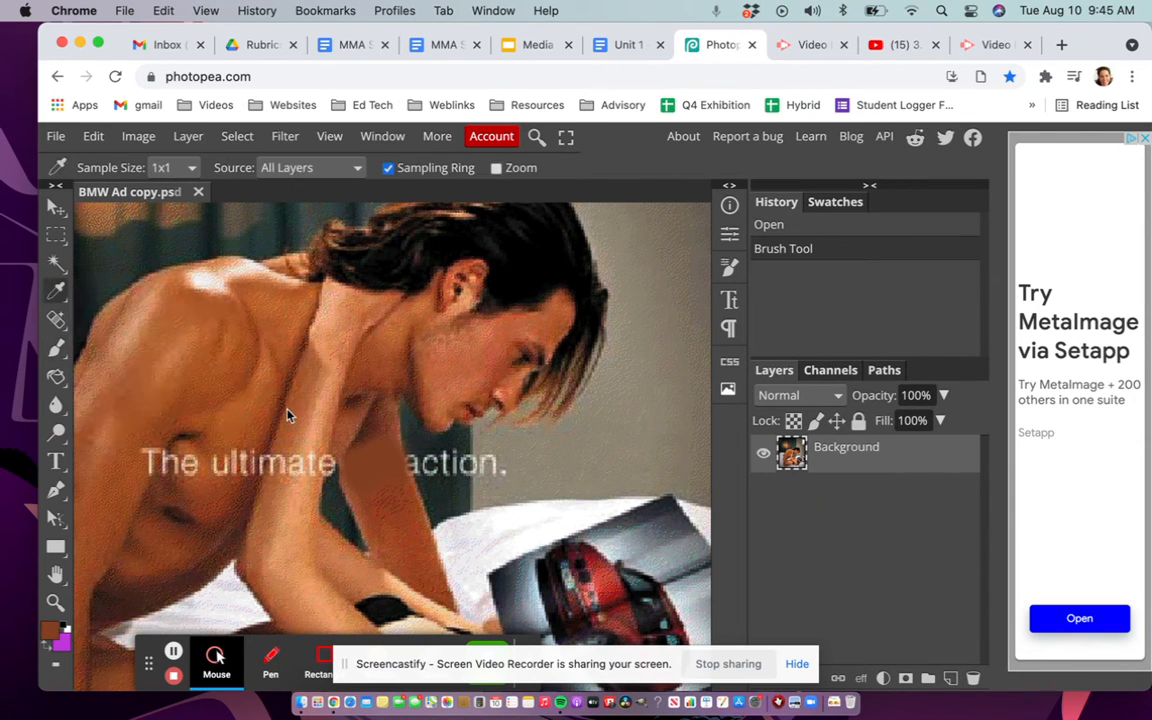
{"action": "left_click_drag", "start_coordinate": [447, 452], "coordinate": [446, 452]}
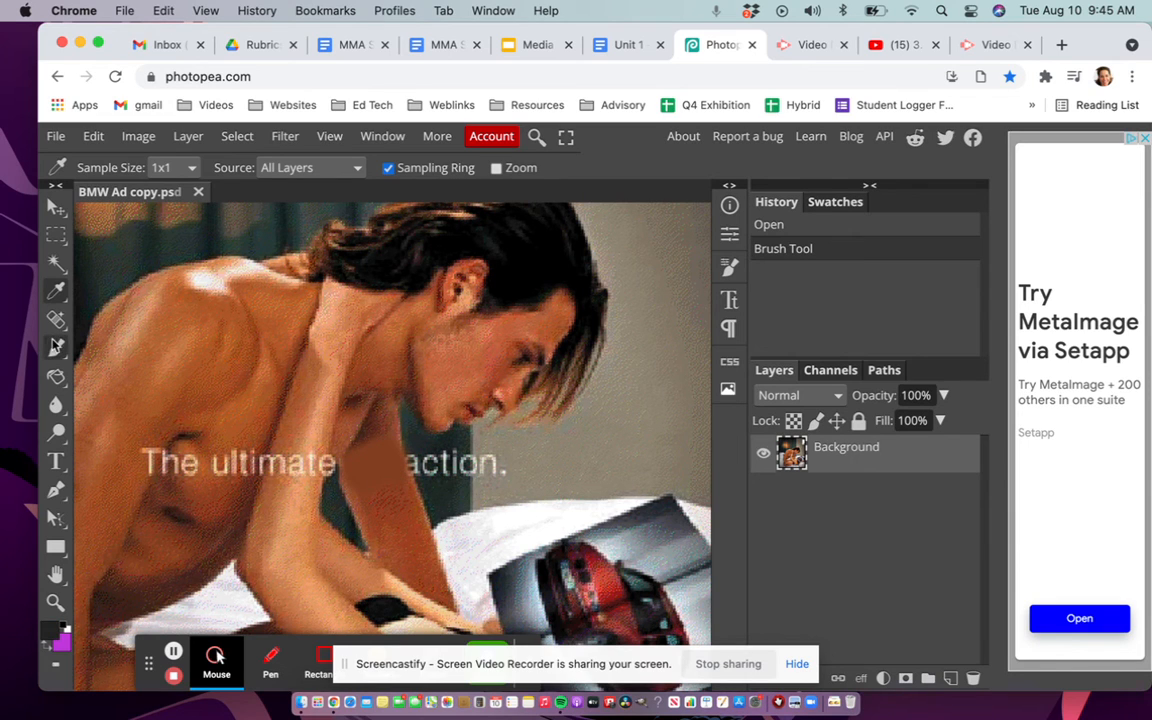
{"action": "right_click", "coordinate": [56, 346]}
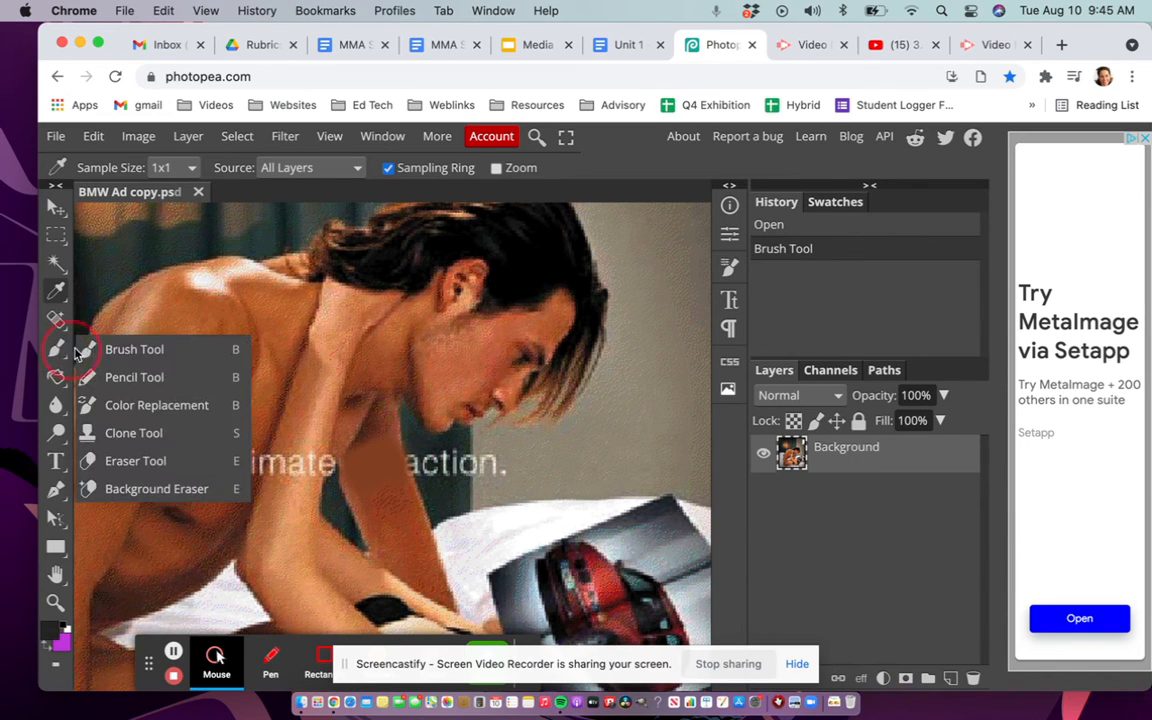
{"action": "left_click", "coordinate": [136, 354]}
{"action": "mouse_move", "coordinate": [437, 462]}
{"action": "left_mouse_down"}
{"action": "mouse_move", "coordinate": [416, 466]}
{"action": "mouse_move", "coordinate": [458, 463]}
{"action": "mouse_move", "coordinate": [460, 478]}
{"action": "left_mouse_up"}
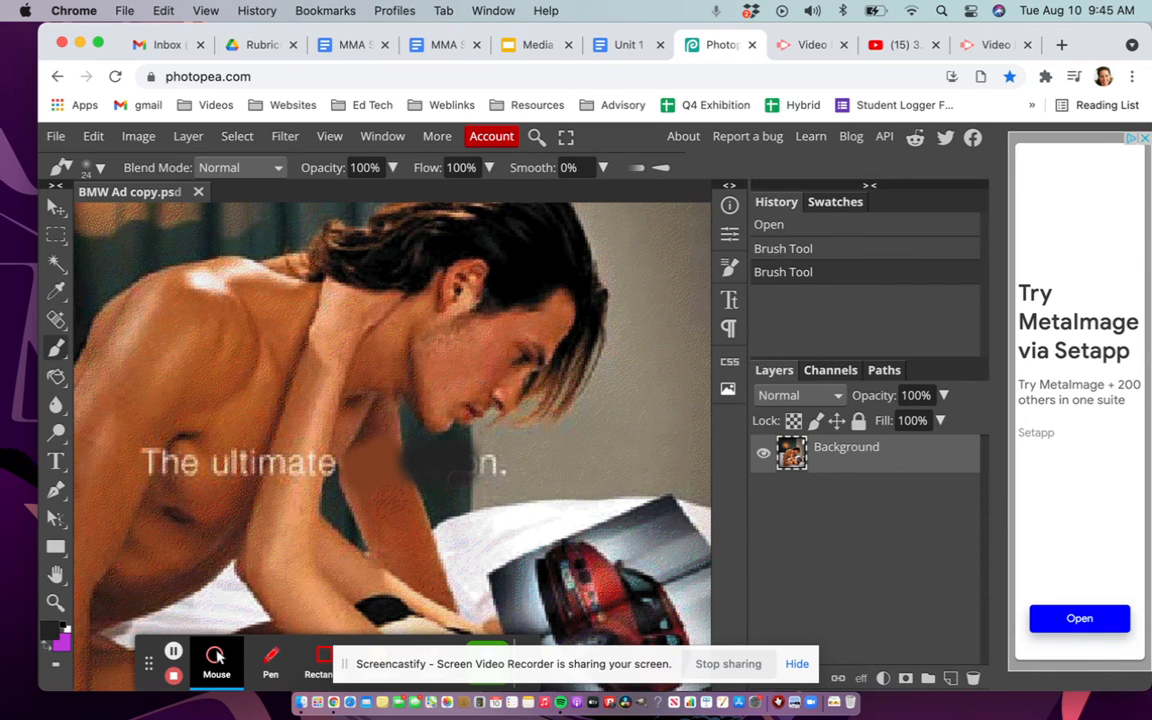
Sample the beige wall color beside the tagline's end and brush over the remaining "on." with it.
{"action": "left_click", "coordinate": [57, 294]}
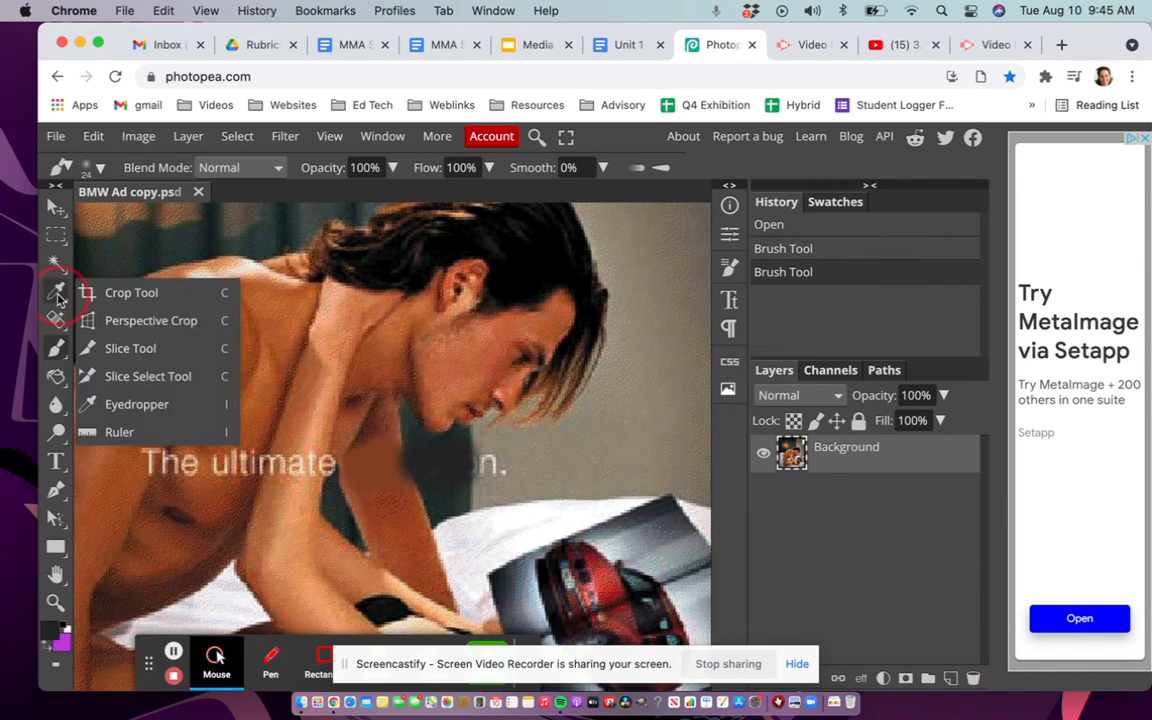
{"action": "left_click", "coordinate": [143, 404]}
{"action": "left_click_drag", "start_coordinate": [517, 458], "coordinate": [516, 467]}
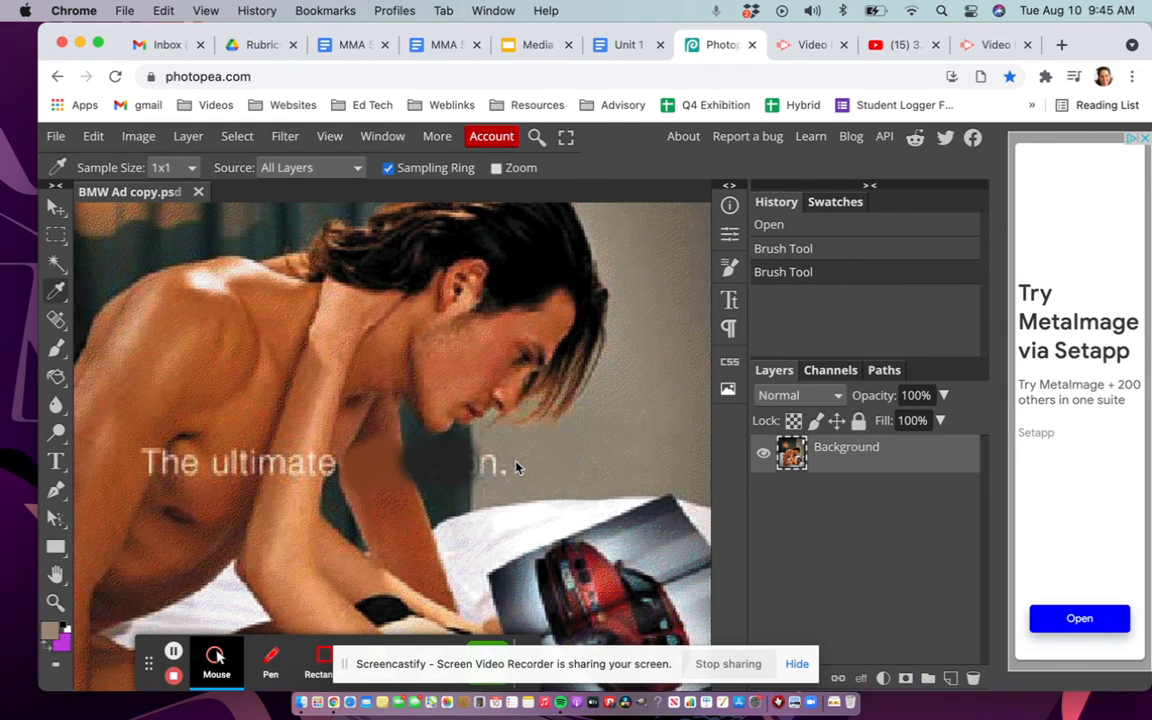
{"action": "left_click", "coordinate": [56, 347]}
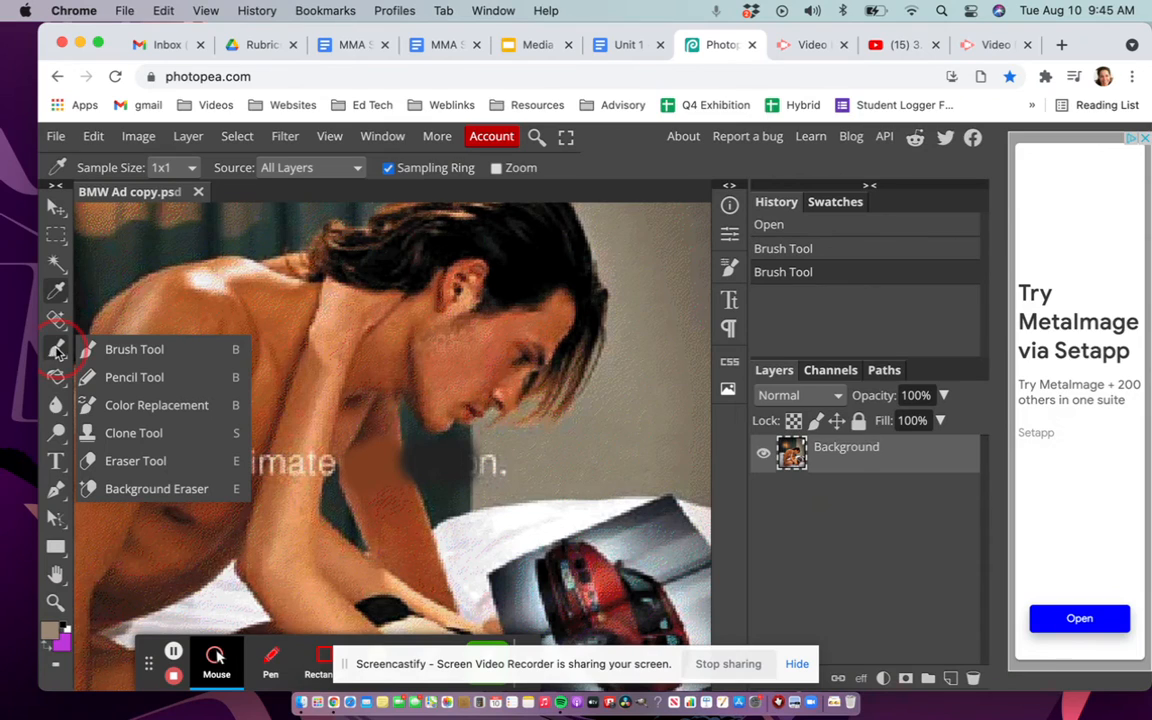
{"action": "left_click", "coordinate": [128, 352]}
{"action": "mouse_move", "coordinate": [504, 460]}
{"action": "left_mouse_down"}
{"action": "mouse_move", "coordinate": [488, 455]}
{"action": "mouse_move", "coordinate": [485, 478]}
{"action": "mouse_move", "coordinate": [491, 455]}
{"action": "left_mouse_up"}
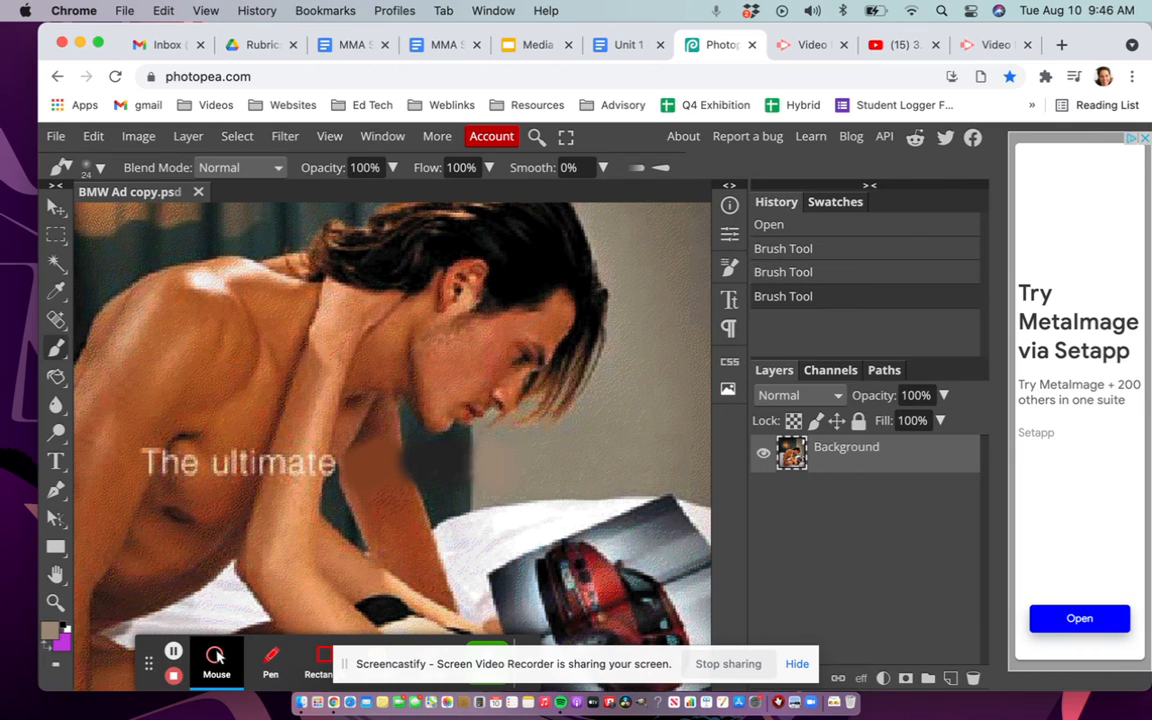
Zoom out to examine the painted-over part of the tagline within the whole ad.
{"action": "left_click", "coordinate": [56, 601]}
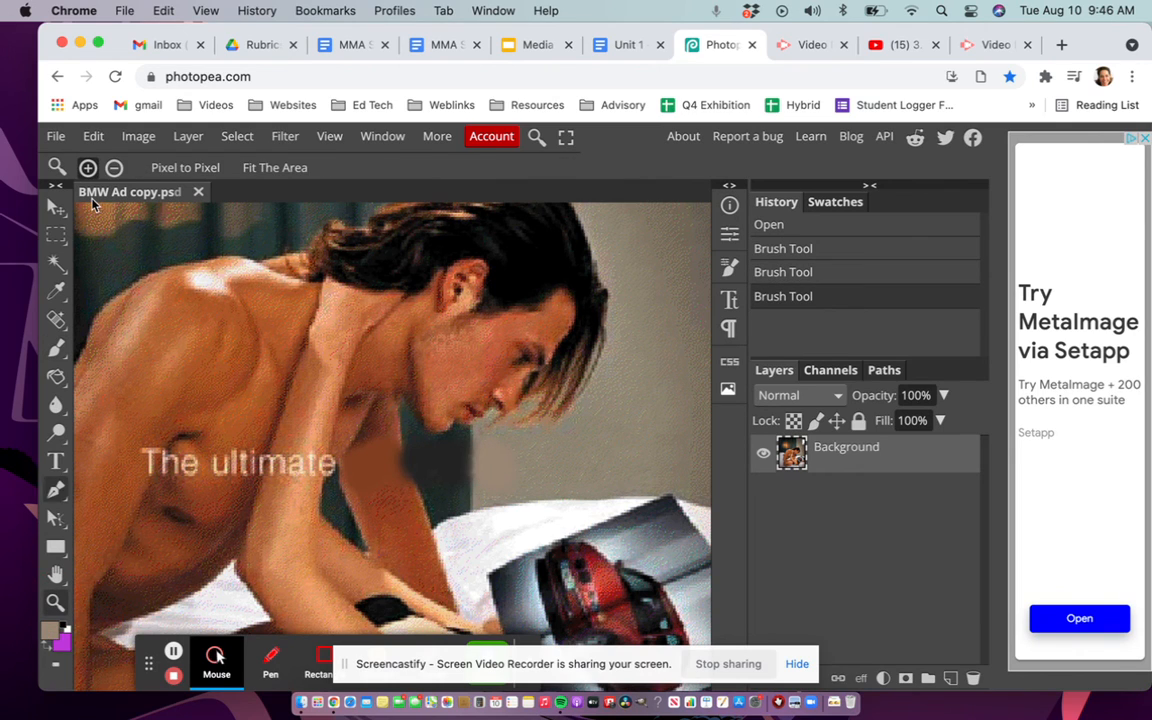
{"action": "left_click", "coordinate": [114, 168]}
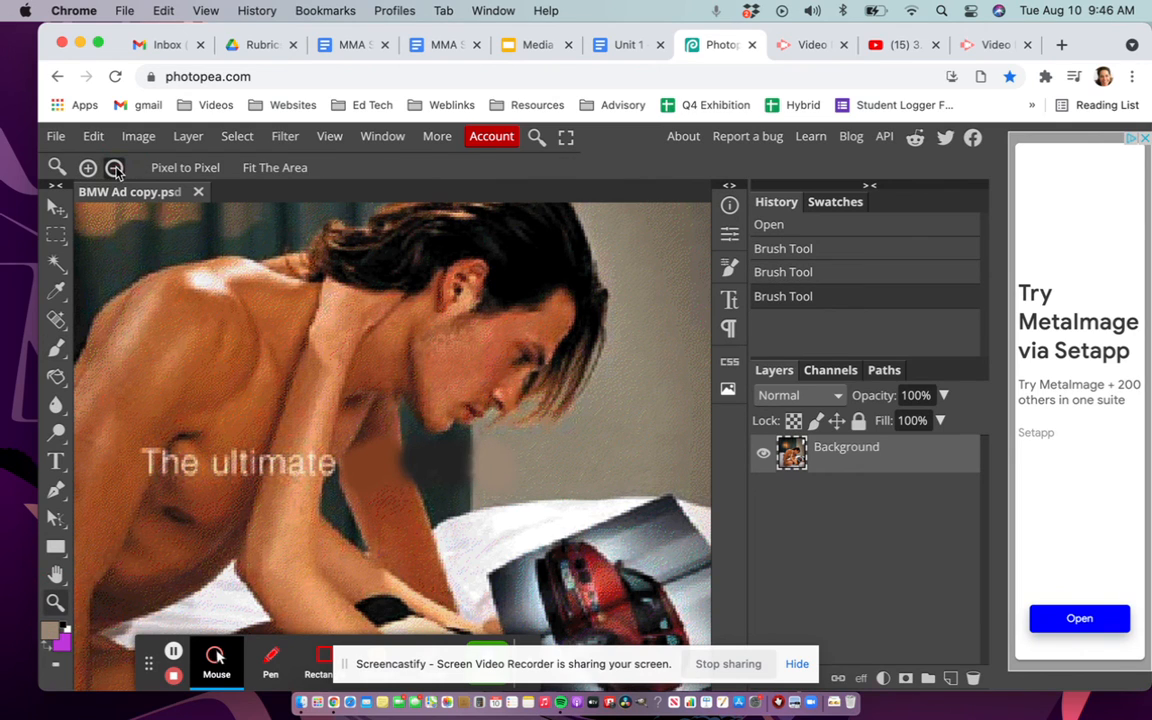
{"action": "left_click", "coordinate": [389, 357]}
{"action": "left_click", "coordinate": [391, 357]}
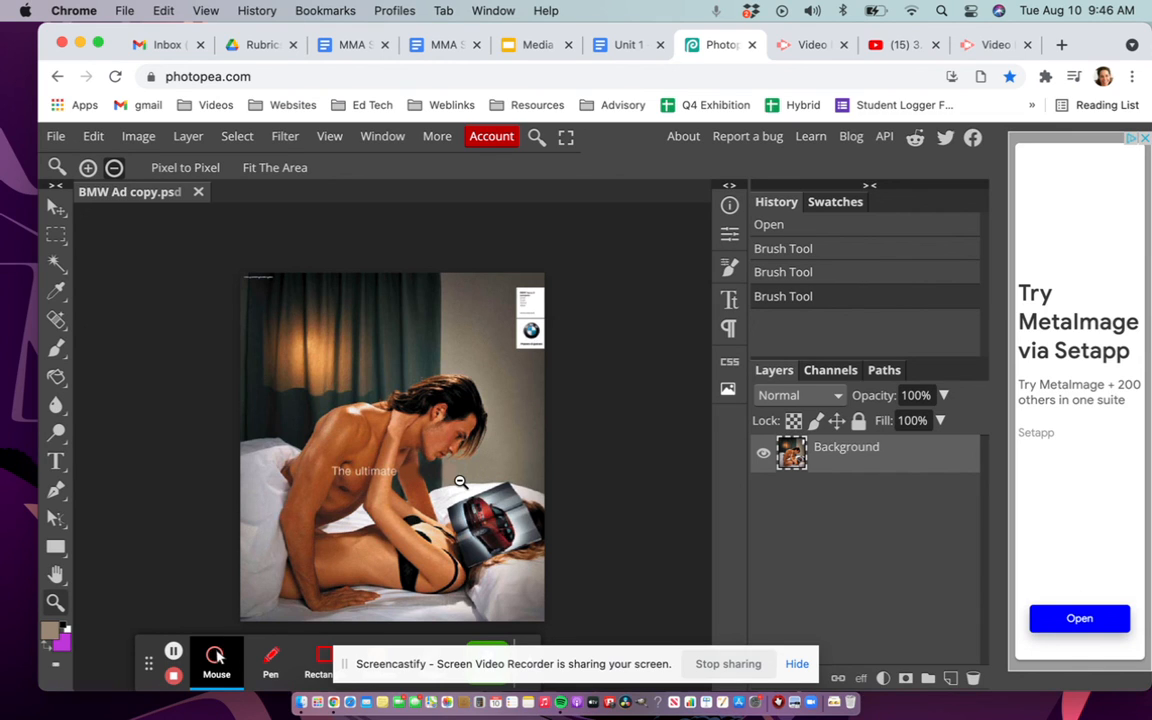
Reselect the Eyedropper tool.
{"action": "right_click", "coordinate": [55, 298]}
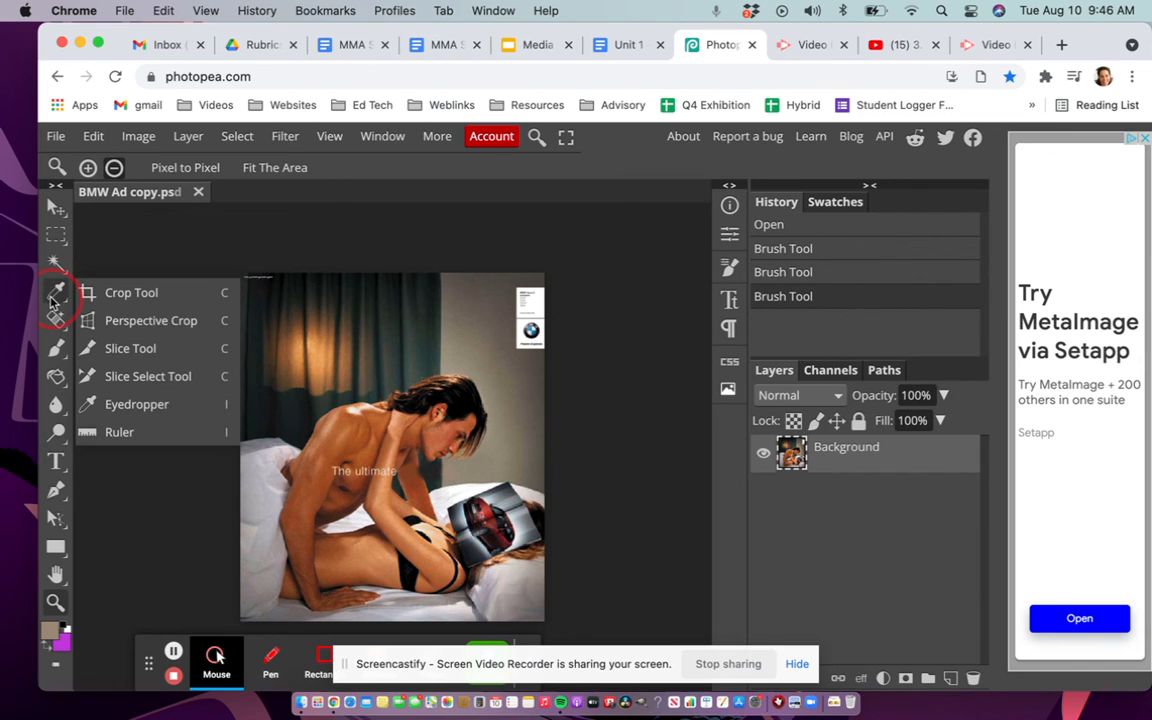
{"action": "left_click", "coordinate": [55, 294]}
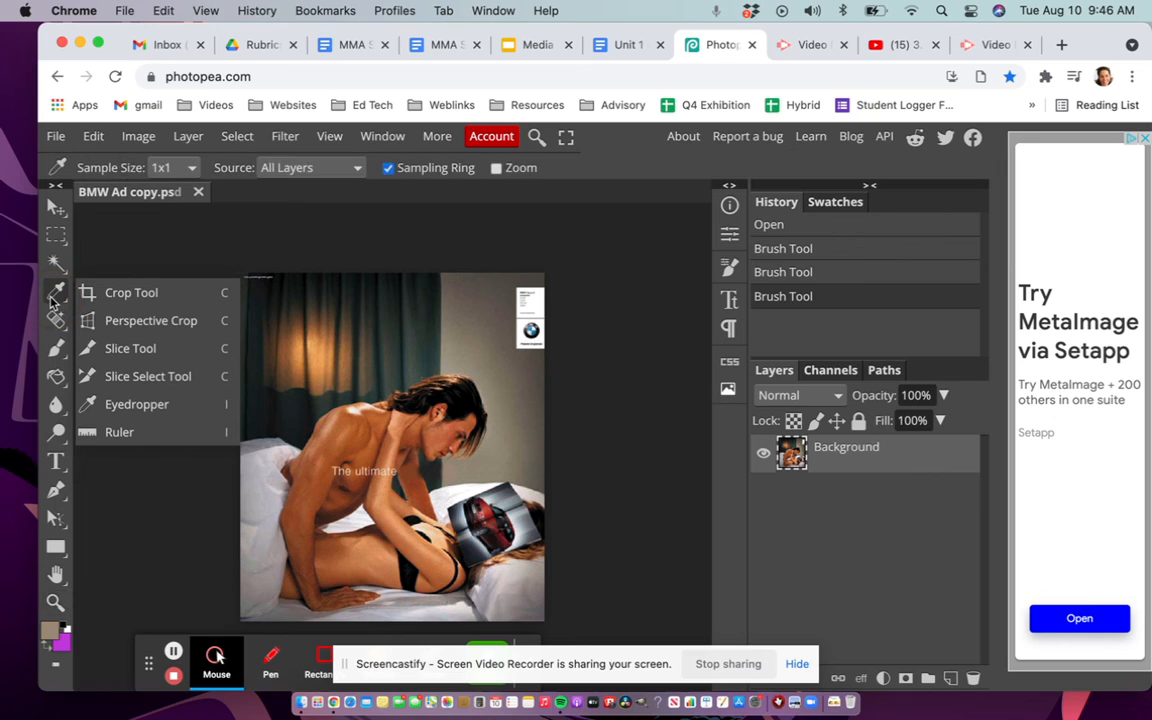
{"action": "left_click", "coordinate": [51, 299]}
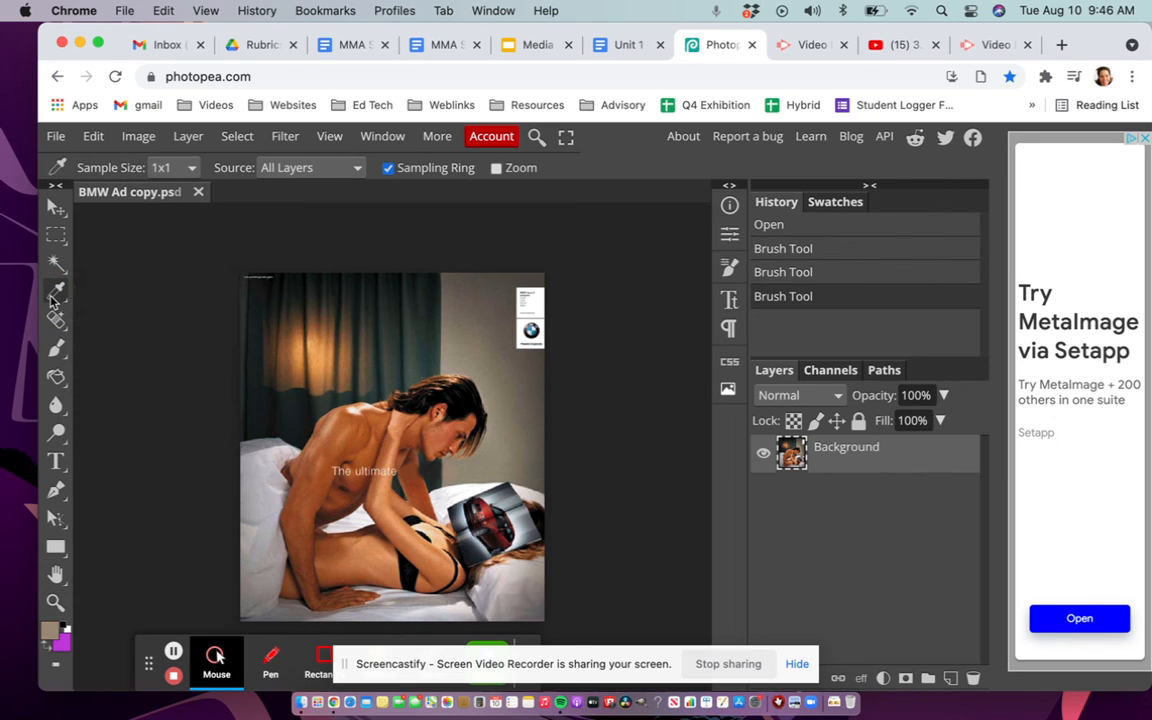